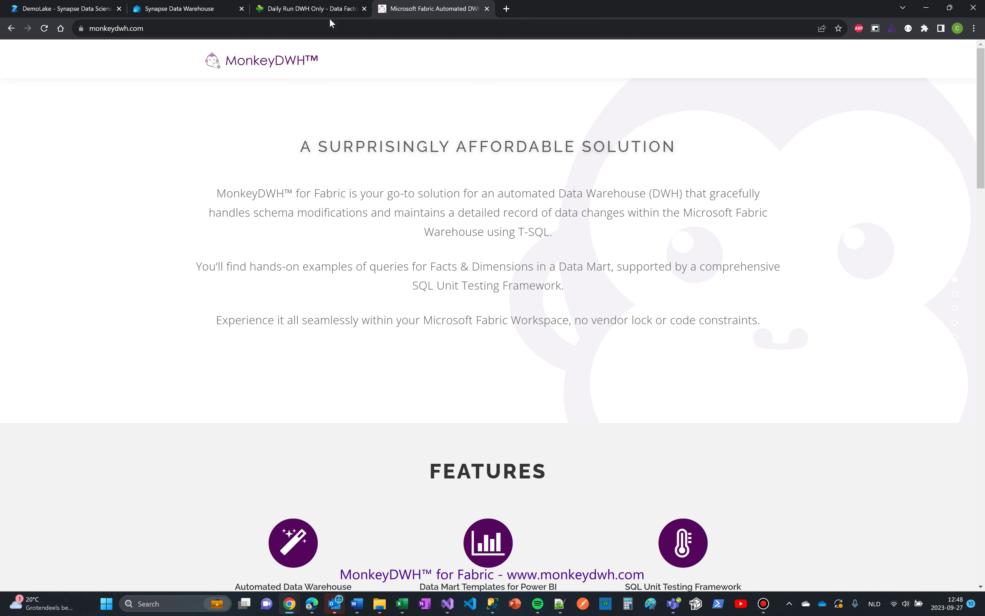
Start a run of the Daily Run DWH Only pipeline from its Home ribbon.
click(319, 8)
click(203, 93)
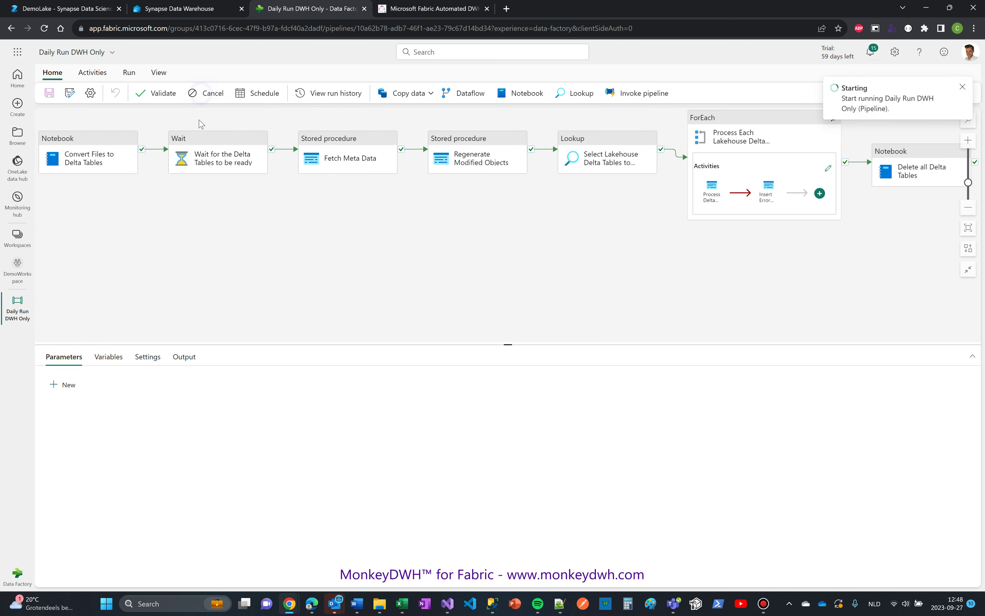
Scroll the MonkeyDWH website past Features to the 'How does it look?' architecture diagram.
click(395, 9)
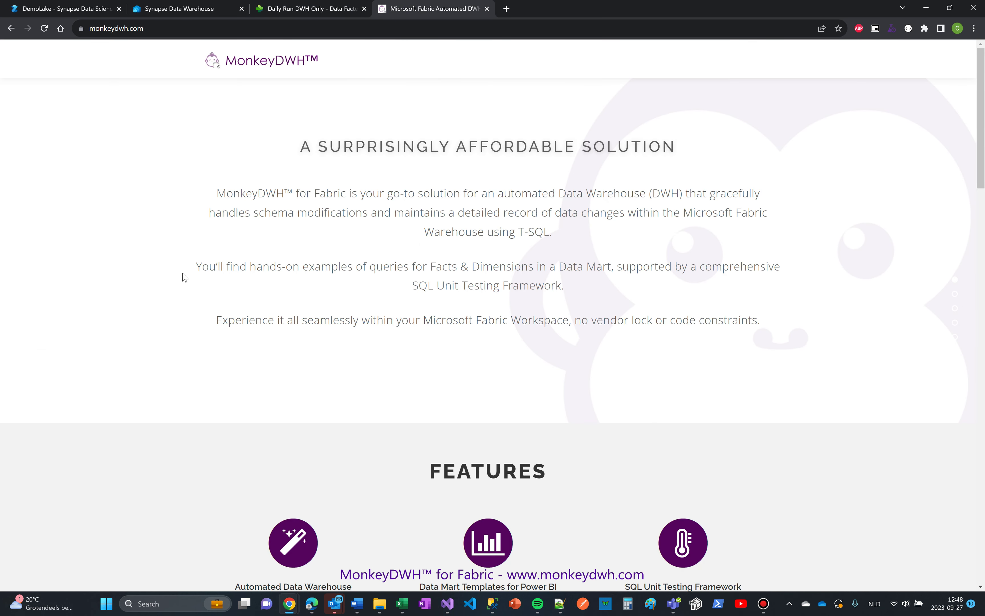
scroll(184, 277, down, 1)
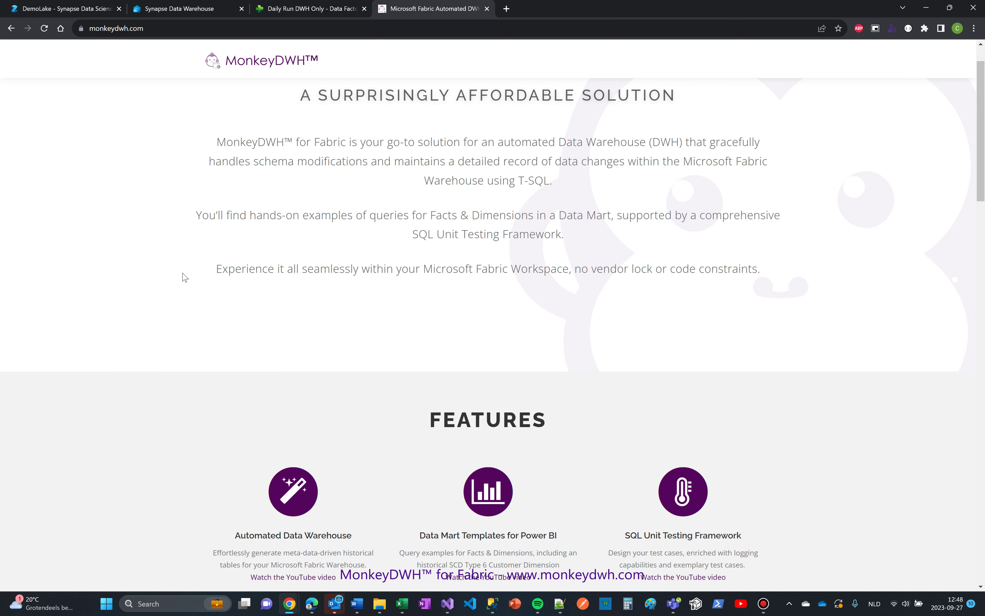
scroll(184, 276, down, 8)
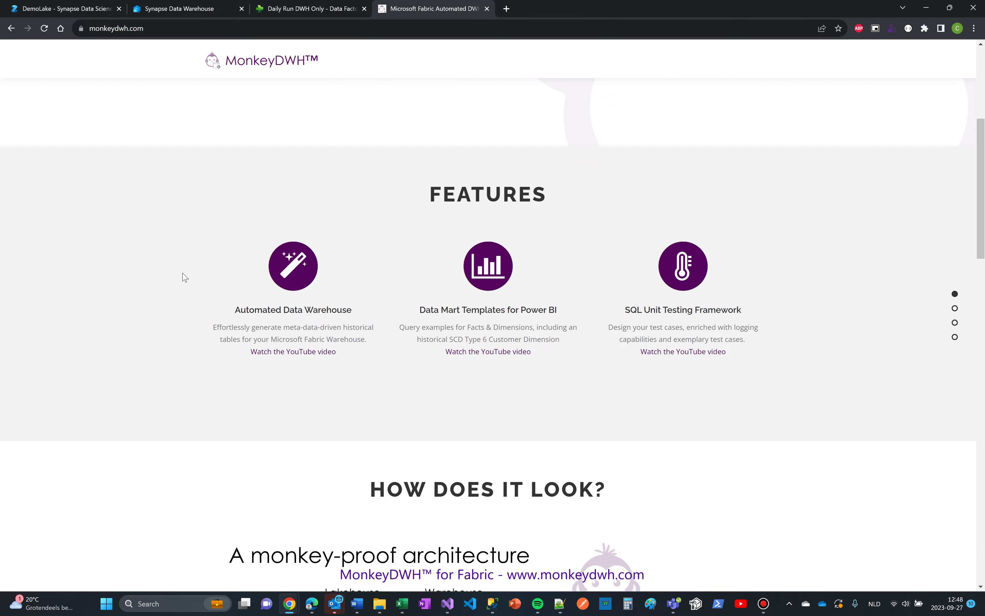
scroll(184, 278, up, 2)
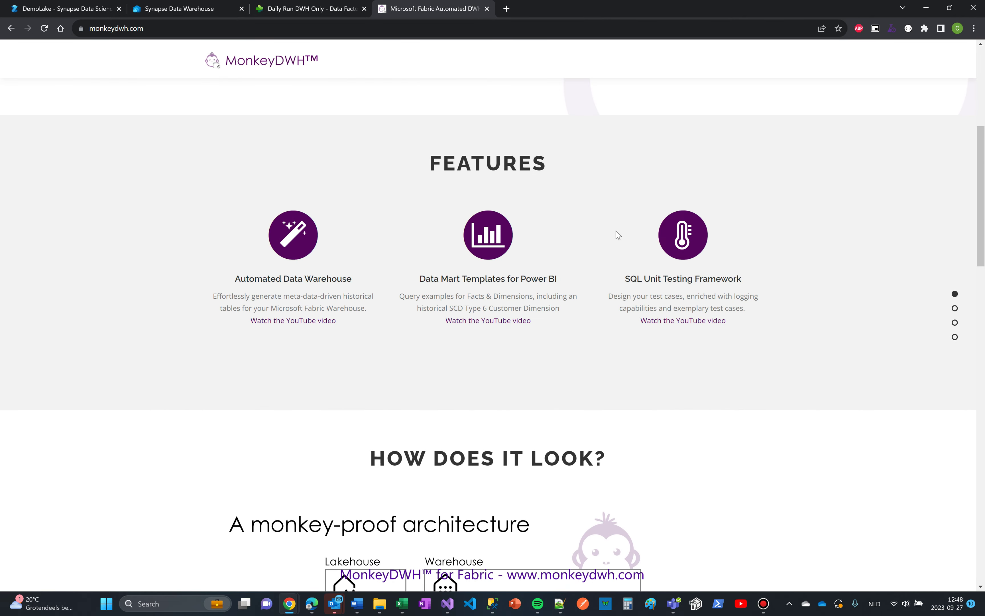
scroll(225, 319, down, 5)
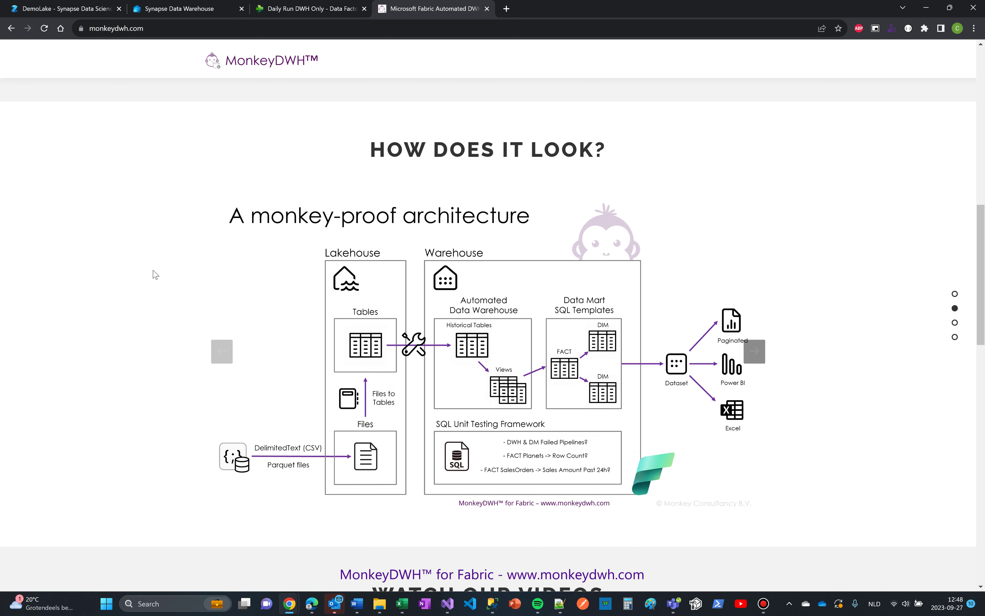
scroll(154, 273, down, 2)
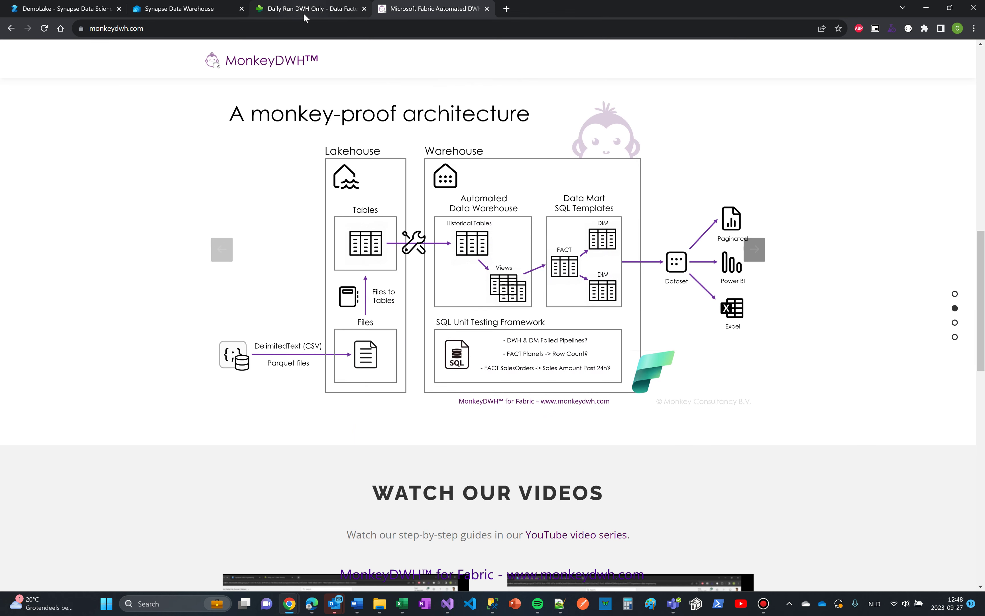
Show DemoLake's bronze/demo folder with customer_20230804101002.csv and people_20230804101002.parquet, briefly checking the pipeline.
click(48, 9)
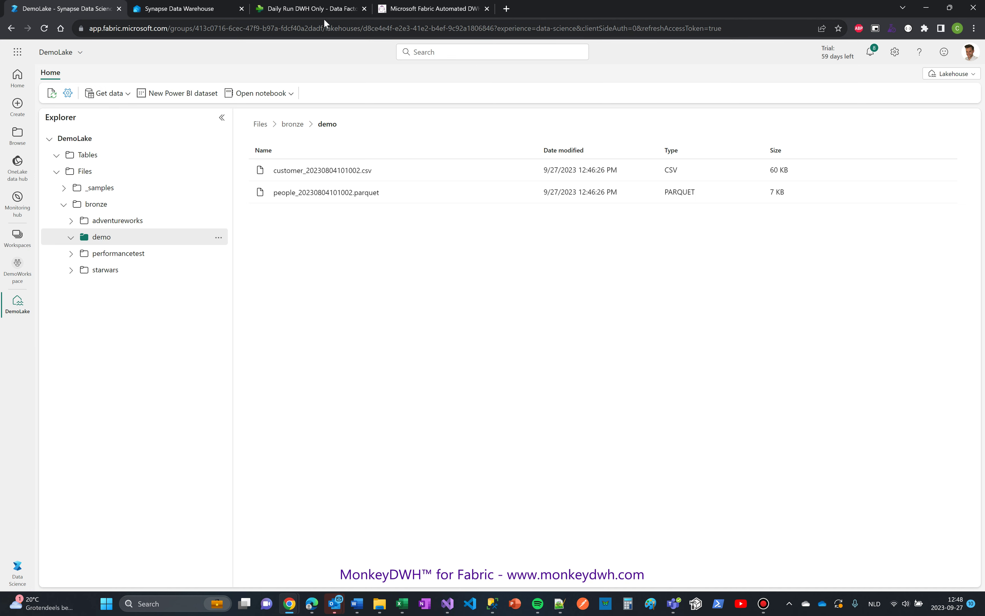
click(319, 10)
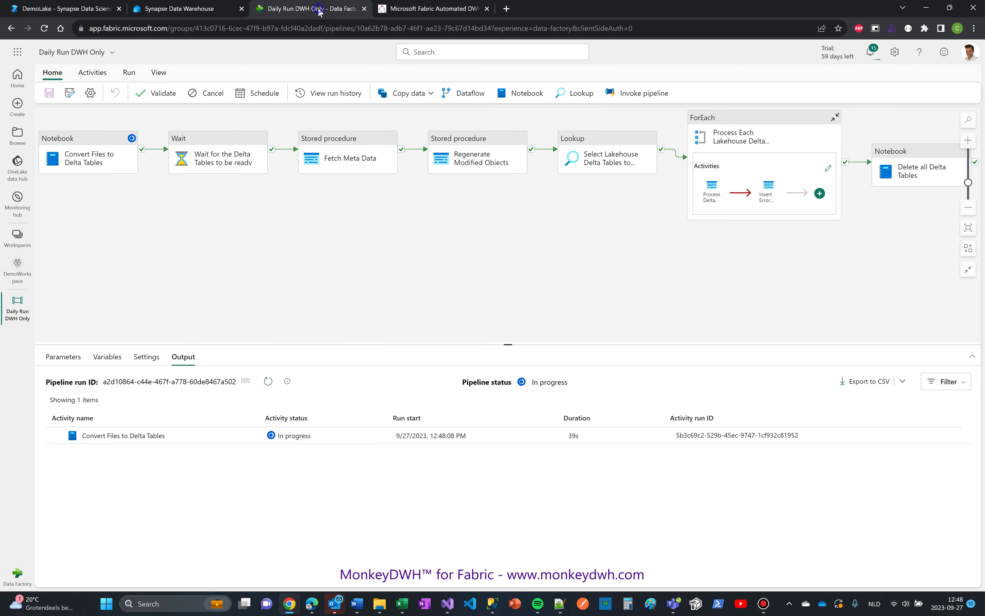
click(65, 9)
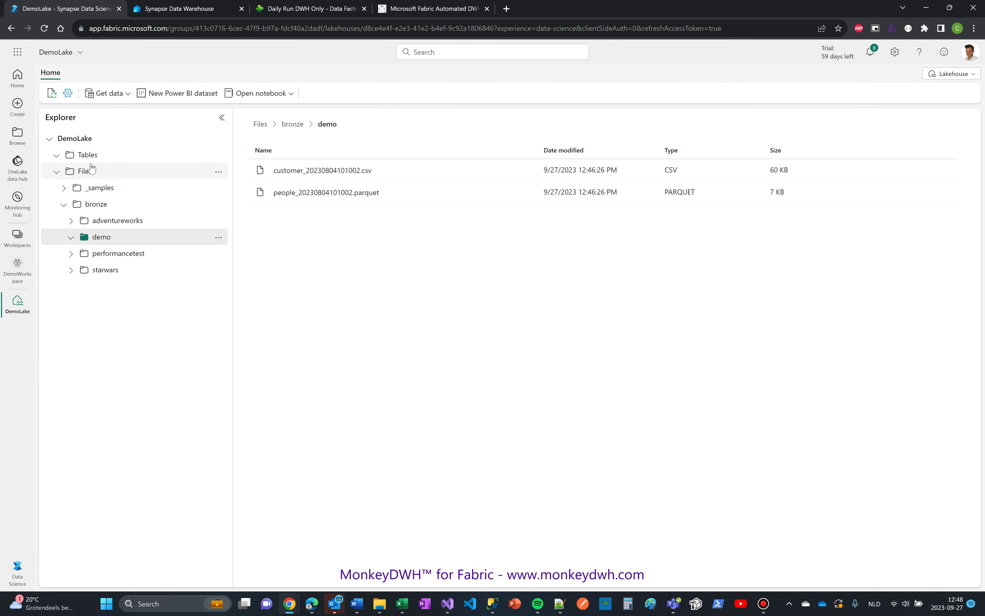
Monitor the pipeline Output pane until Convert Files to Delta Tables and Wait succeed.
click(315, 7)
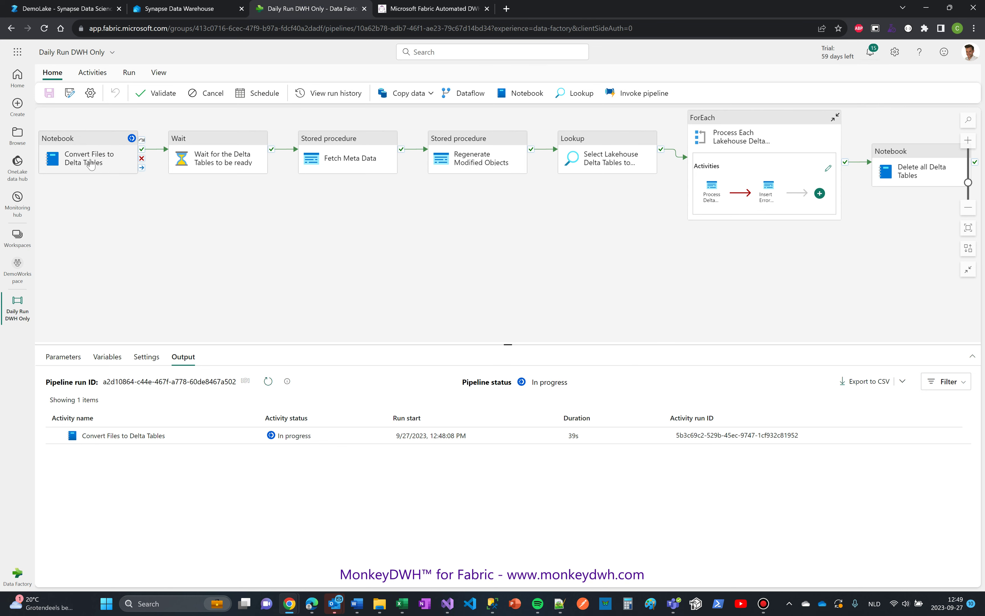
click(66, 9)
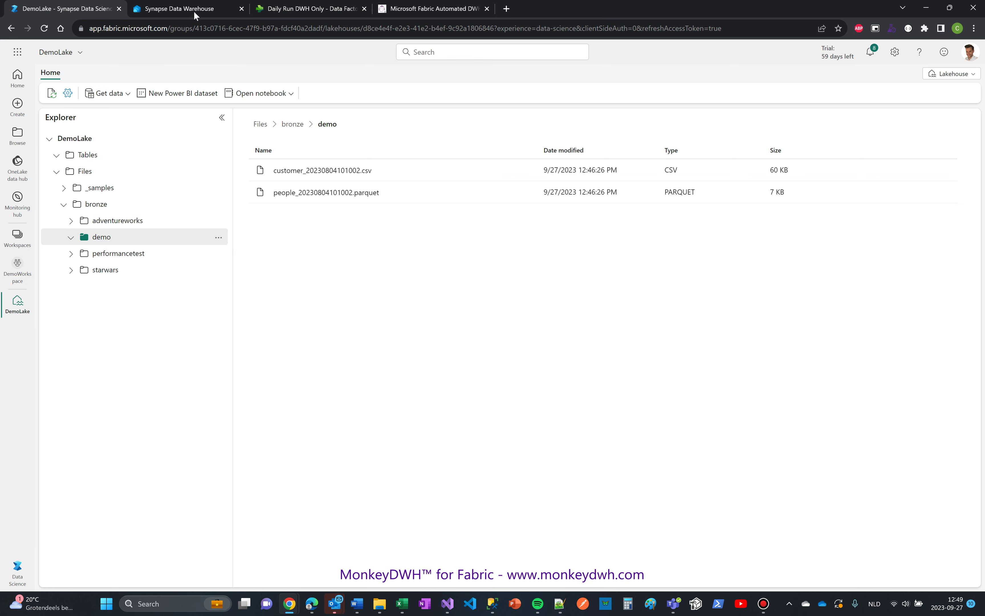
click(293, 9)
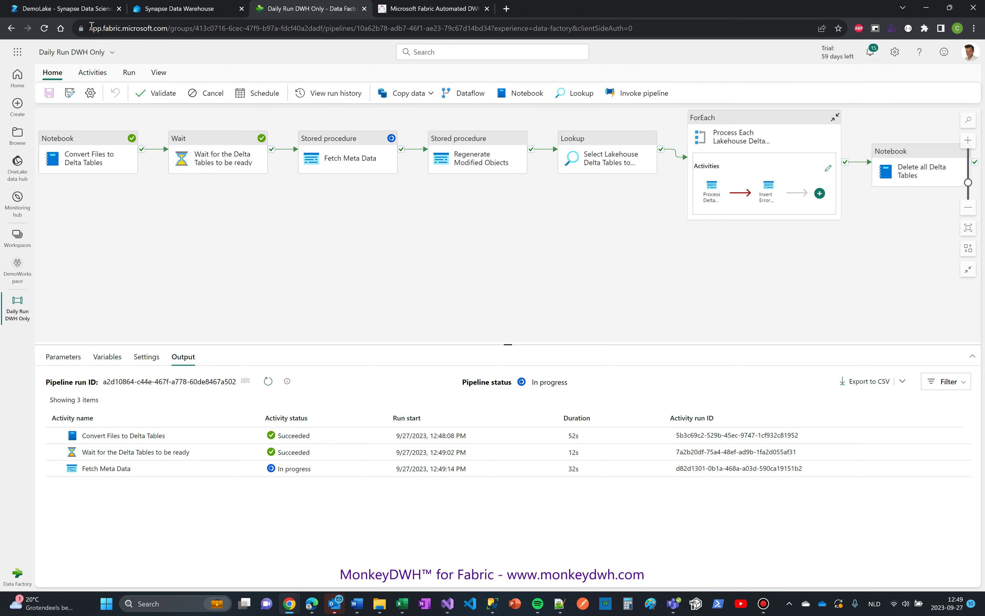
Refresh the DemoLake Tables list to reveal the new bronze_demo tables.
click(68, 9)
right_click(98, 159)
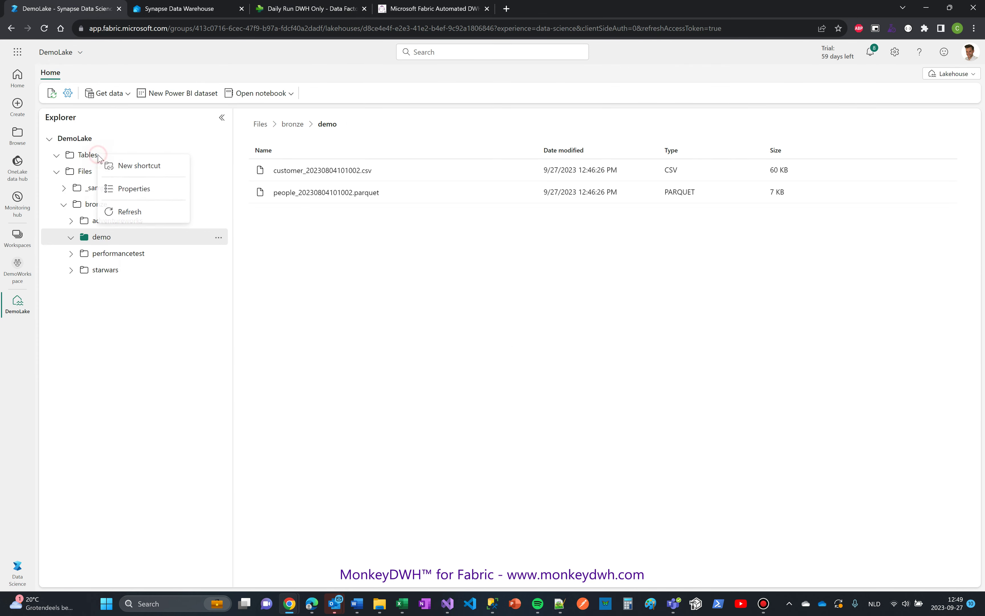
click(134, 210)
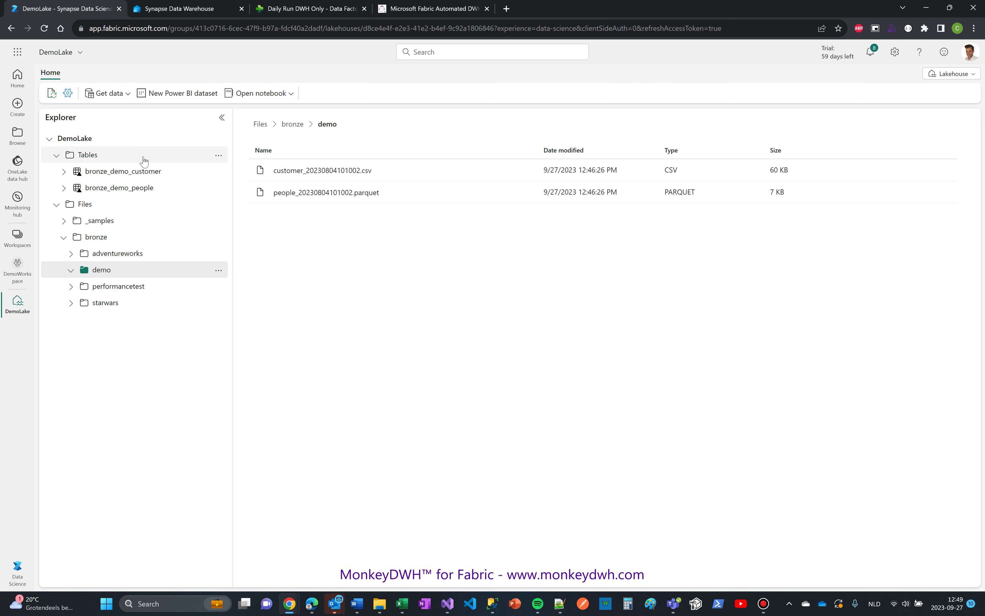
Preview bronze_demo_customer's 1000 rows, widening the DWH_FILENAME column to read its values.
click(146, 175)
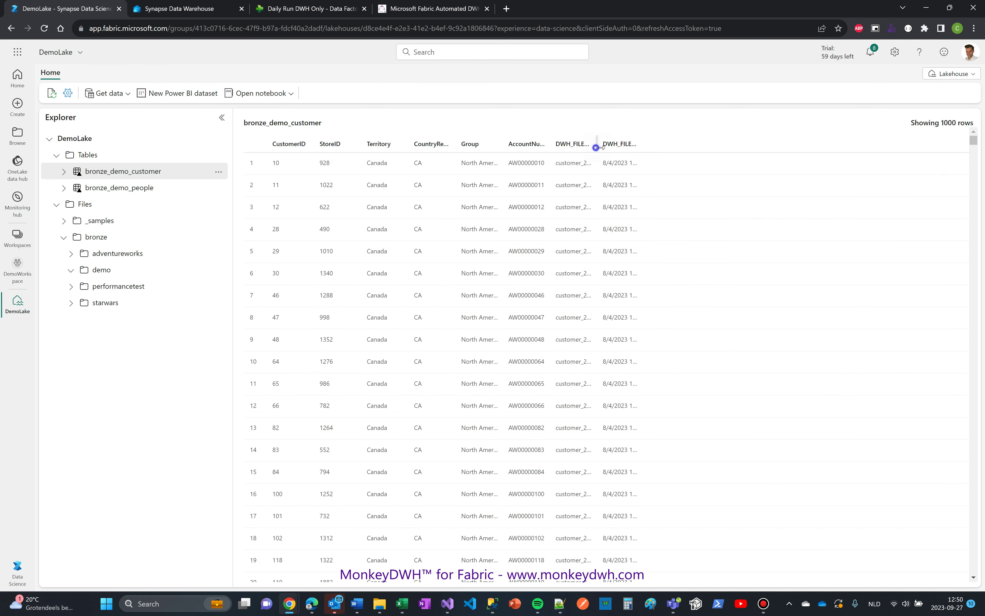
drag(600, 149, 764, 141)
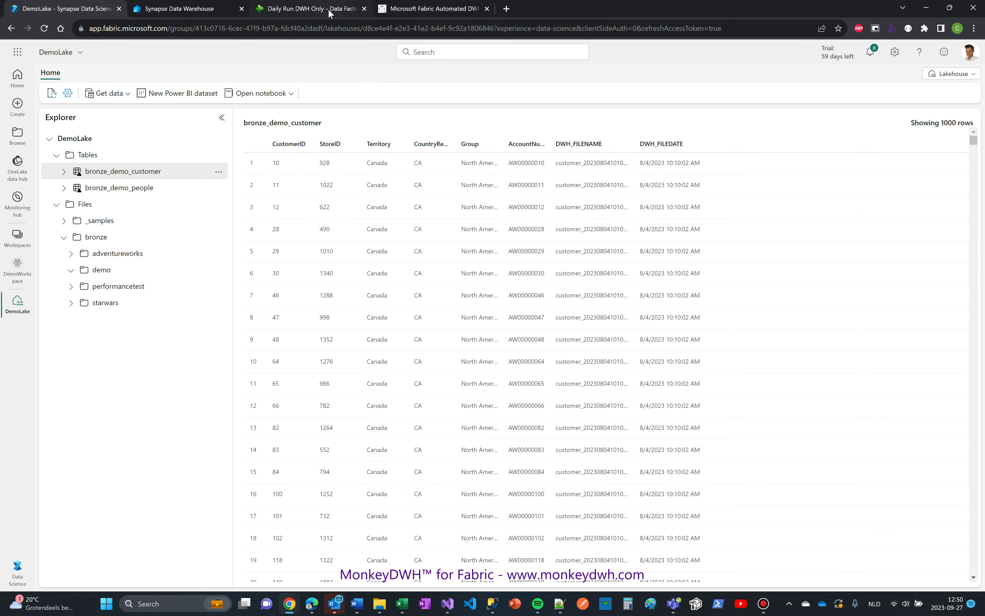
click(311, 8)
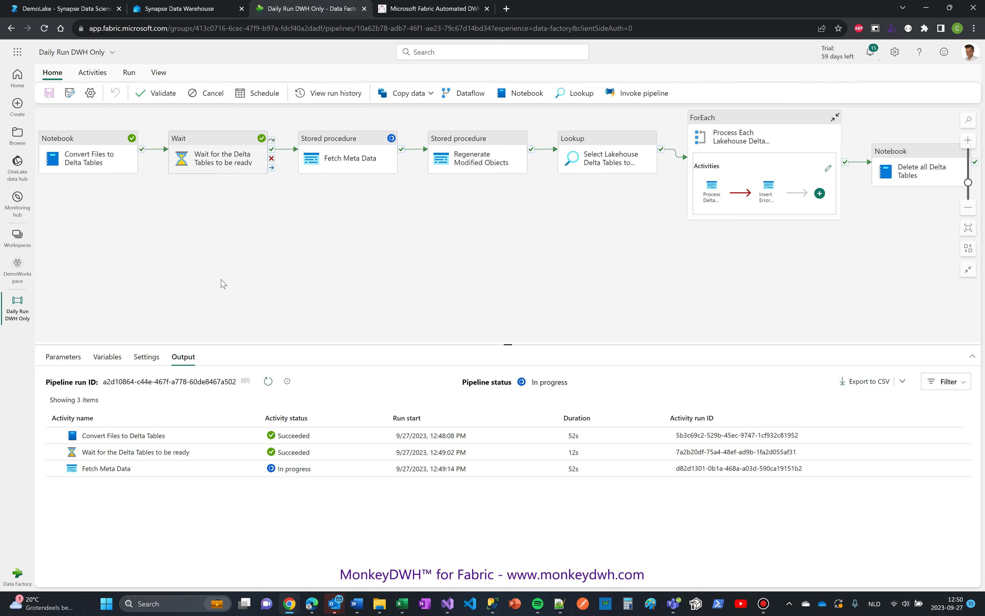
Refresh the Daily Run DWH Only Output pane showing Fetch Meta Data in progress.
click(275, 385)
Scroll the DemoDWH query results right and inspect a zero number_of_deletes value.
click(142, 8)
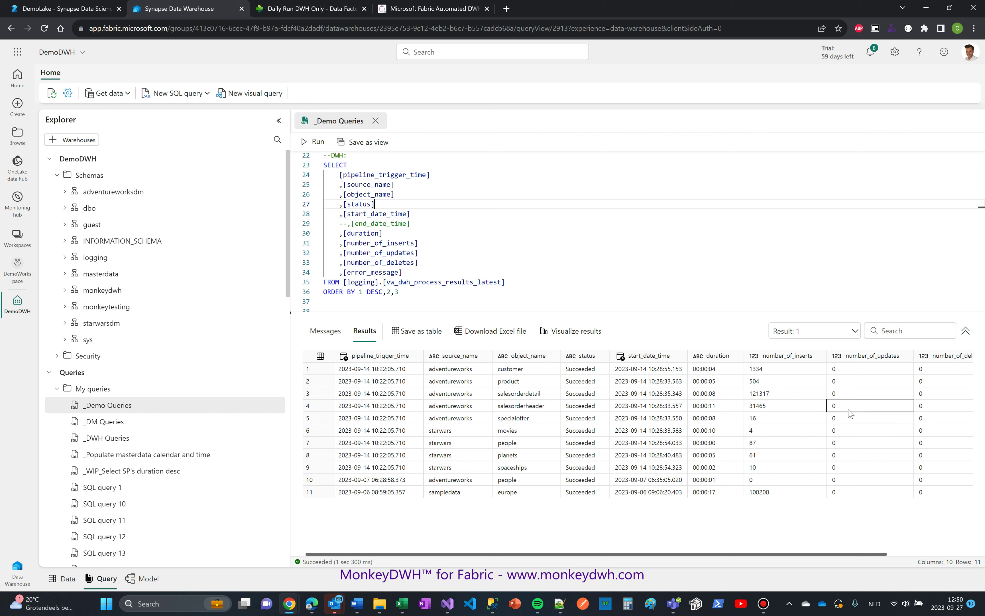
drag(853, 554, 957, 554)
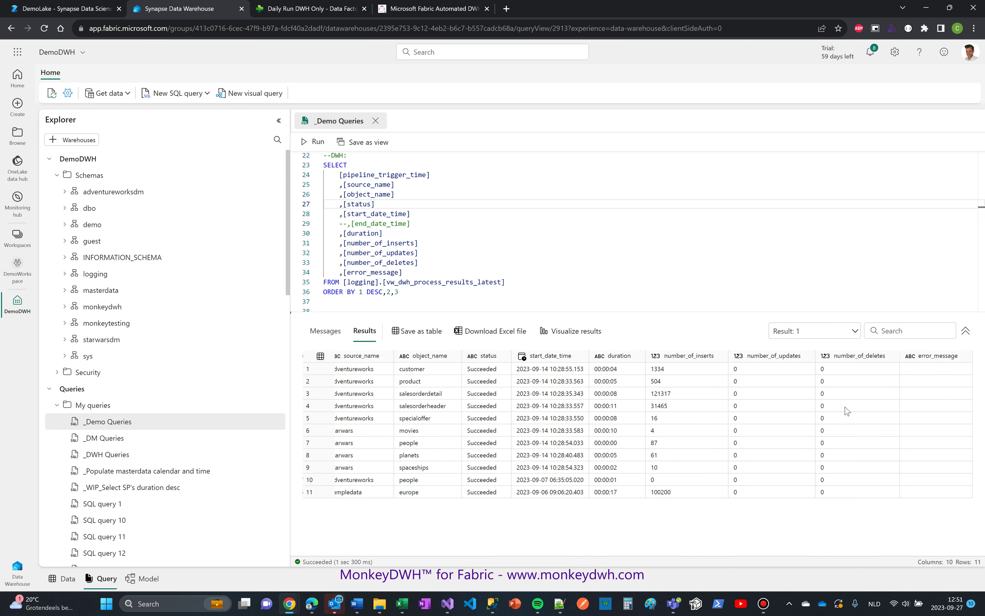
click(846, 407)
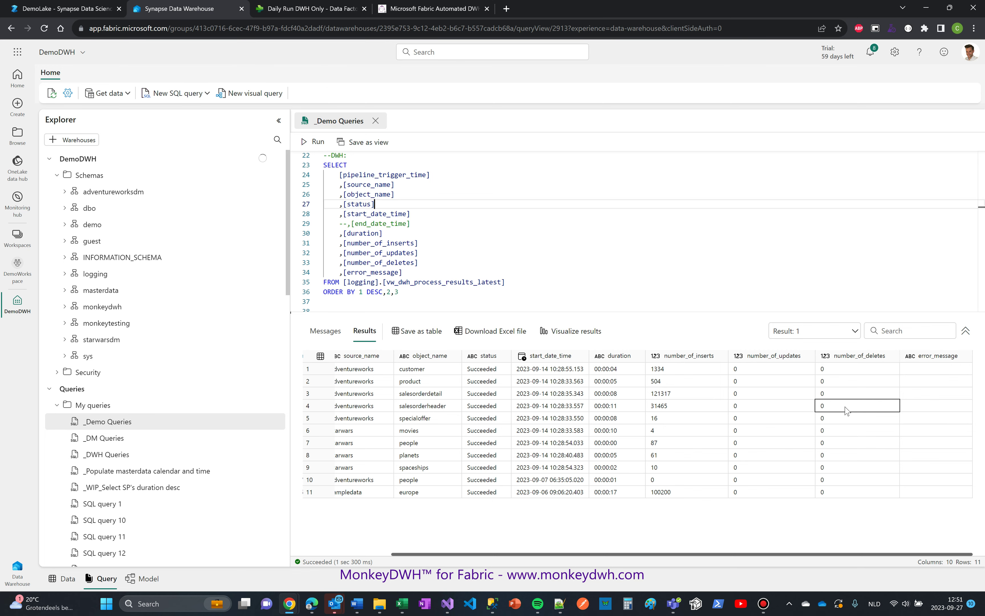
Refresh the pipeline Output pane, seeing all but Delete all Delta Tables succeeded, then return to DemoDWH.
click(303, 9)
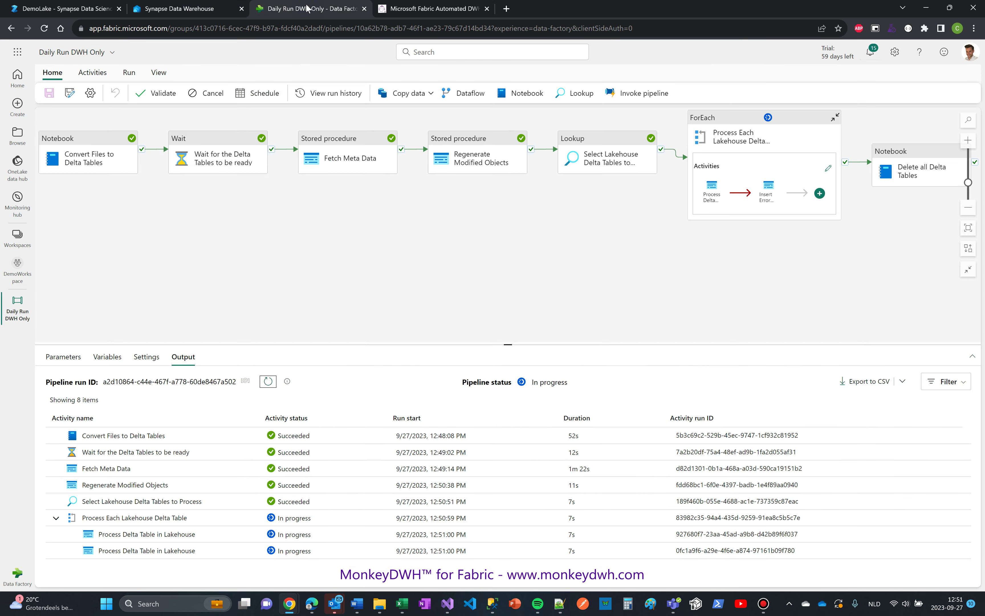
click(268, 382)
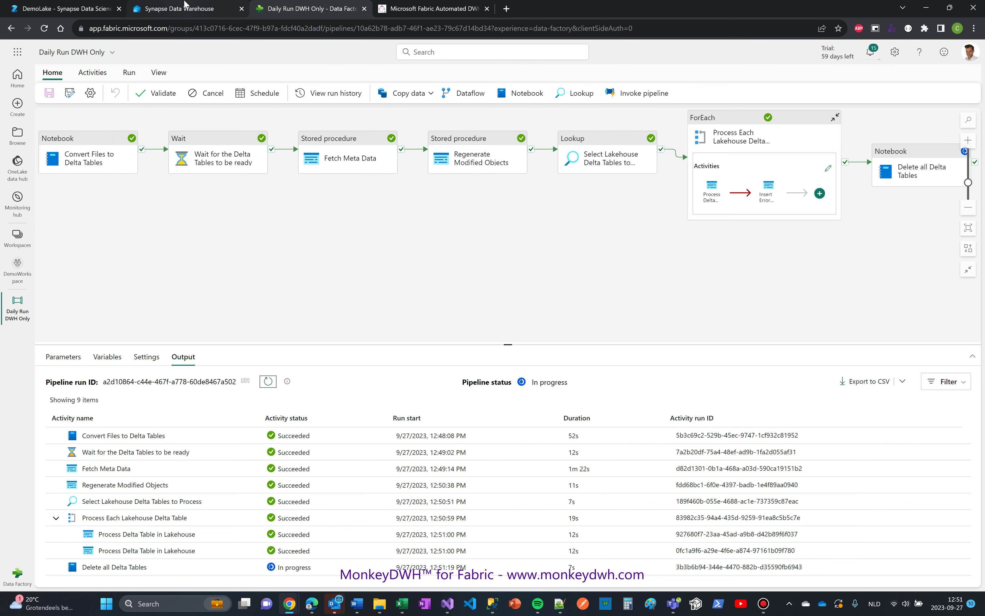
click(187, 9)
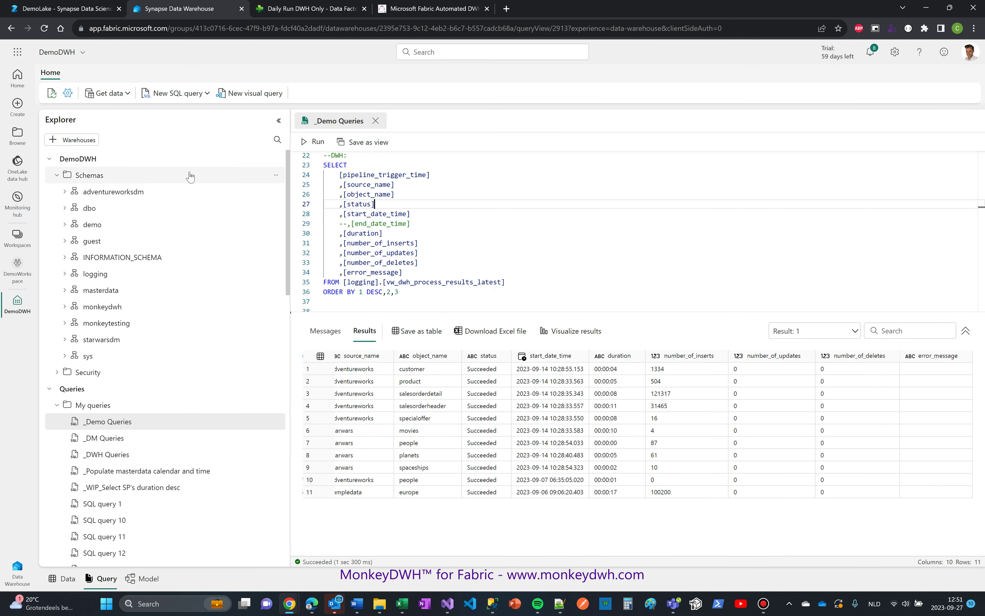
Preview DemoDWH's demo.customer table, scrolling to DWH_FILENAME, DWH_STARTDATE and DWH_ISCURRENT columns.
click(64, 228)
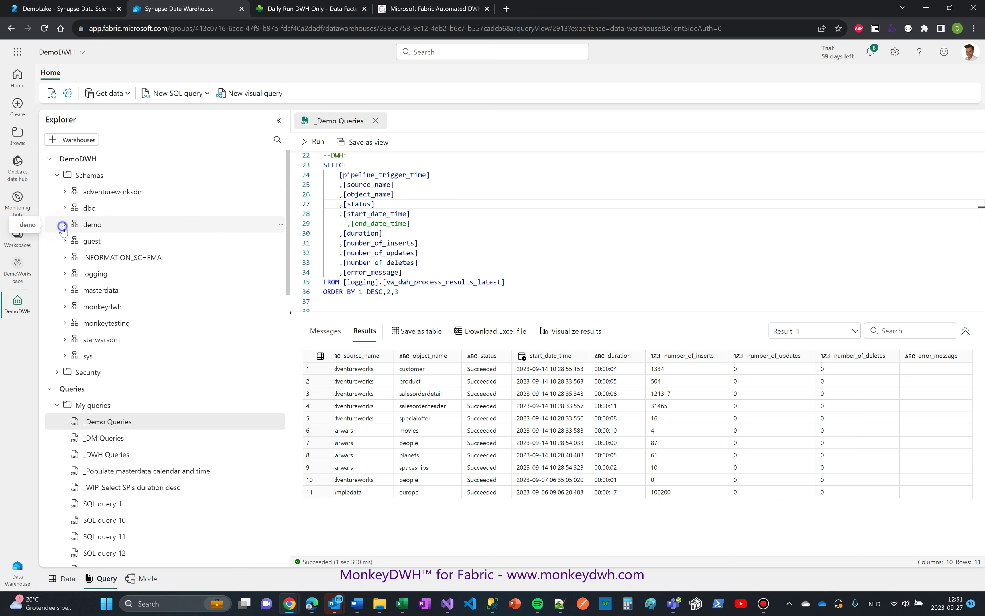
click(71, 242)
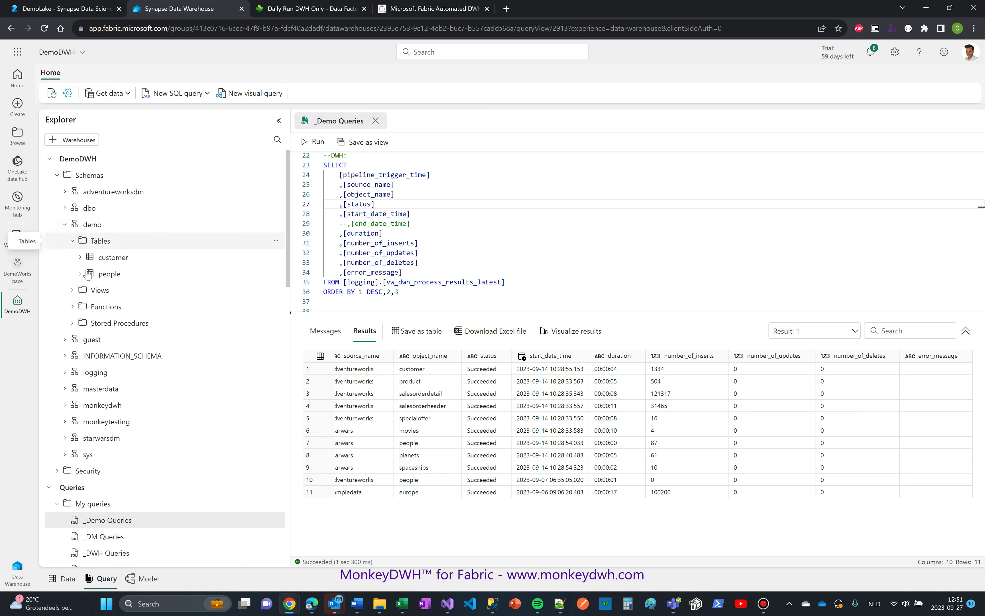
click(110, 259)
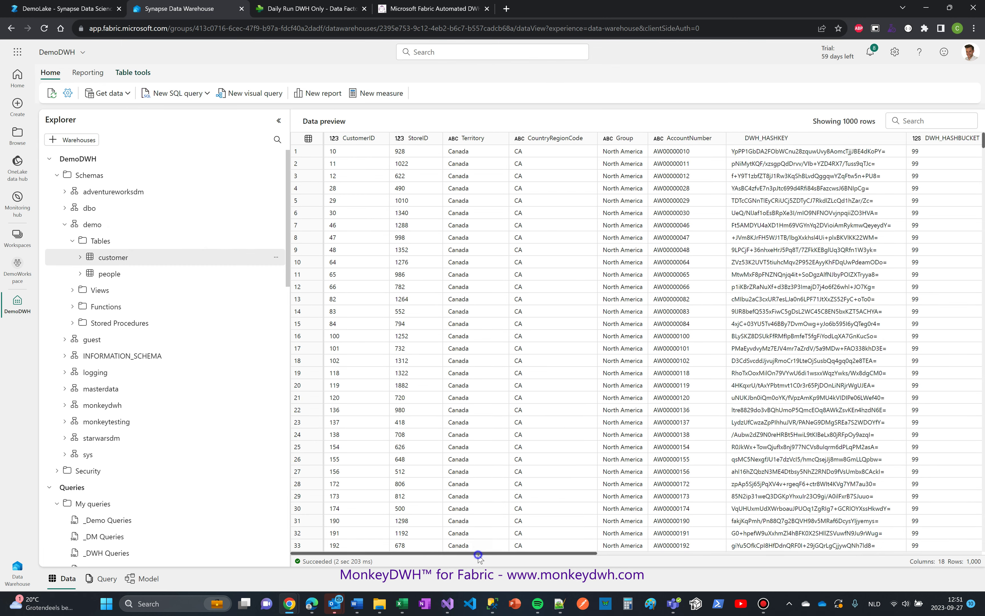
drag(476, 554, 655, 554)
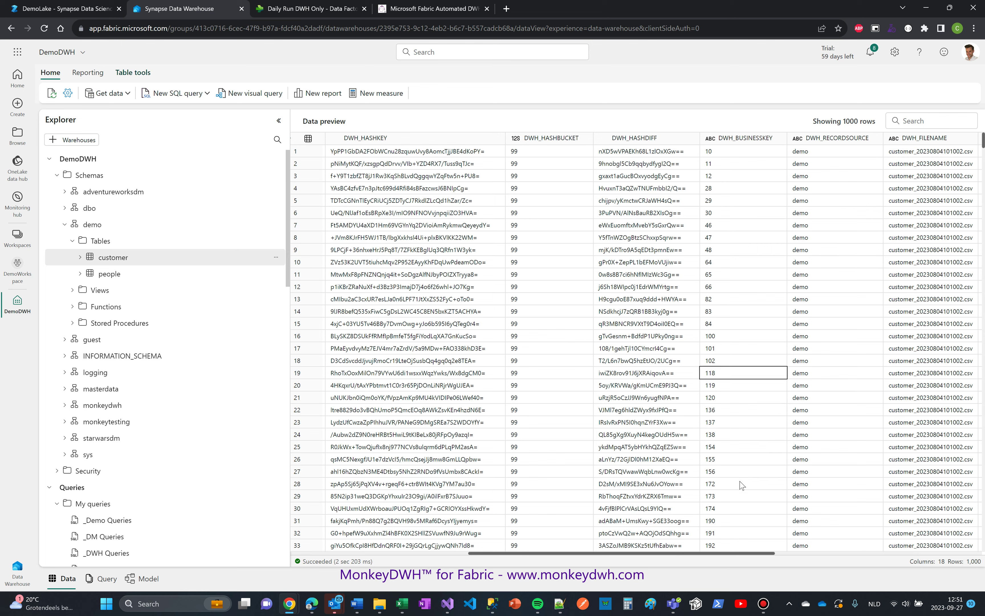
drag(725, 555, 787, 555)
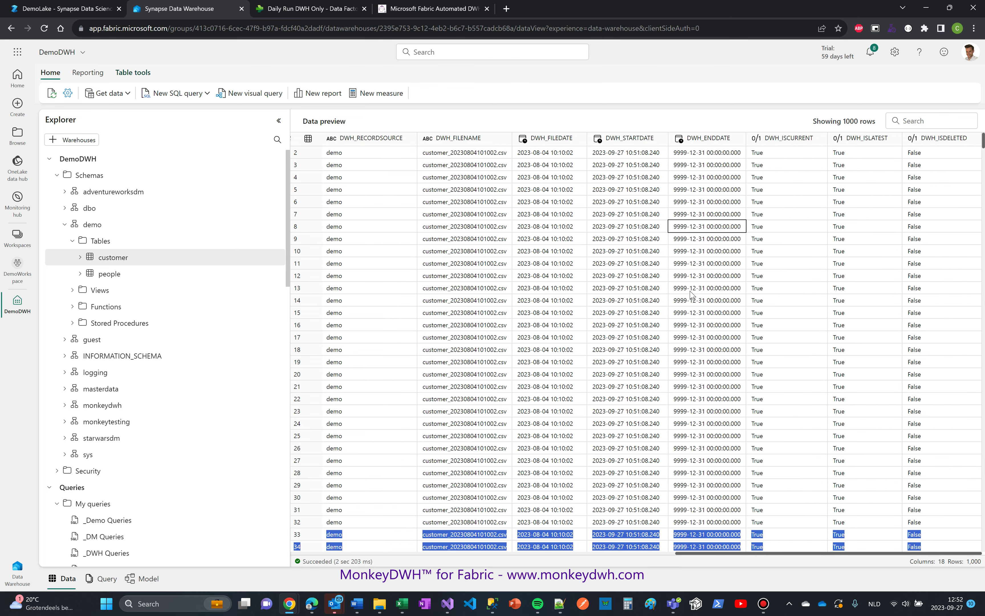
click(797, 226)
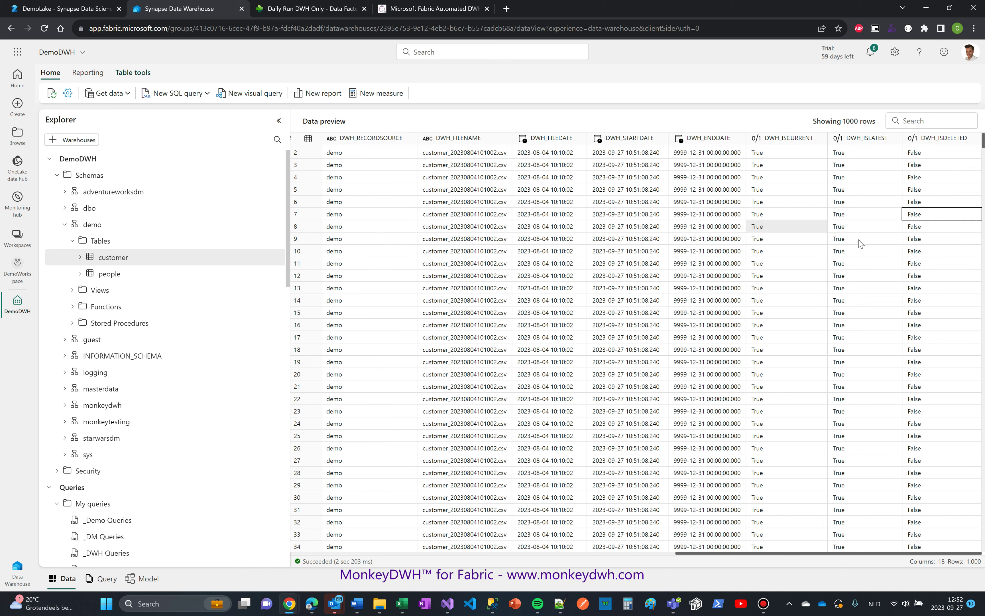
click(306, 12)
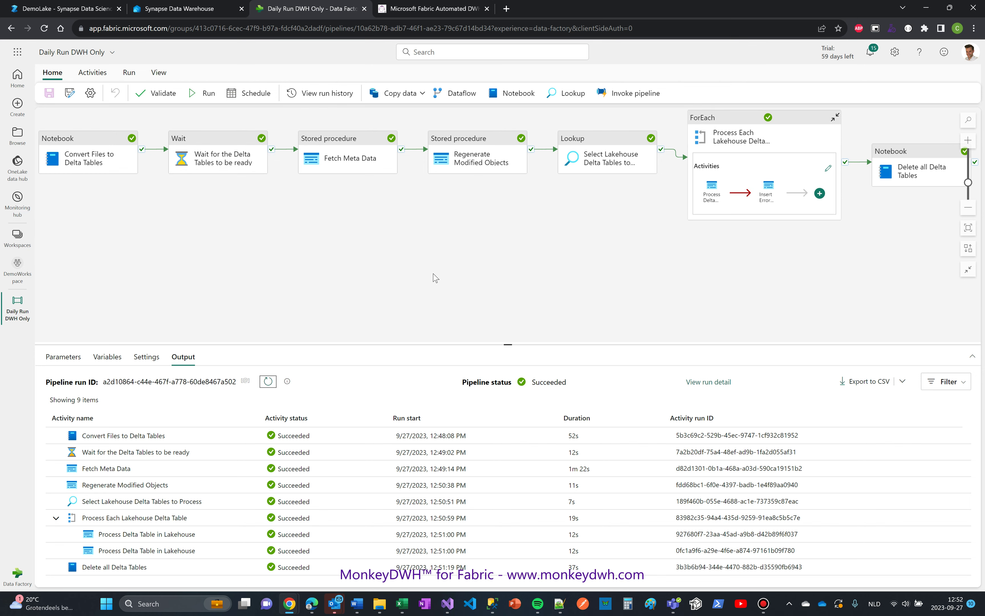
Switch to the monkeydwh.com tab with Ctrl+Tab.
key(ctrl+Tab)
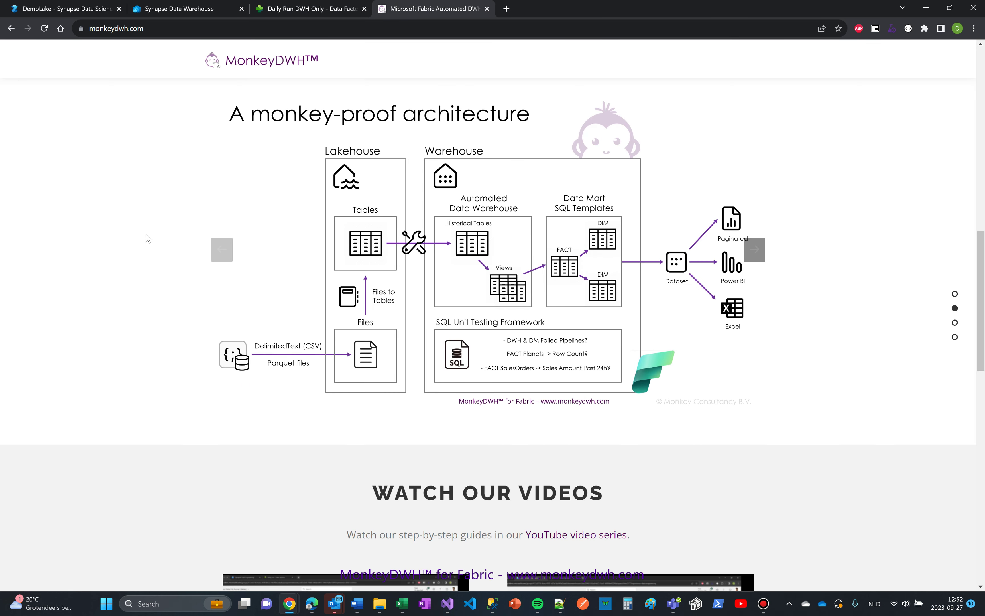